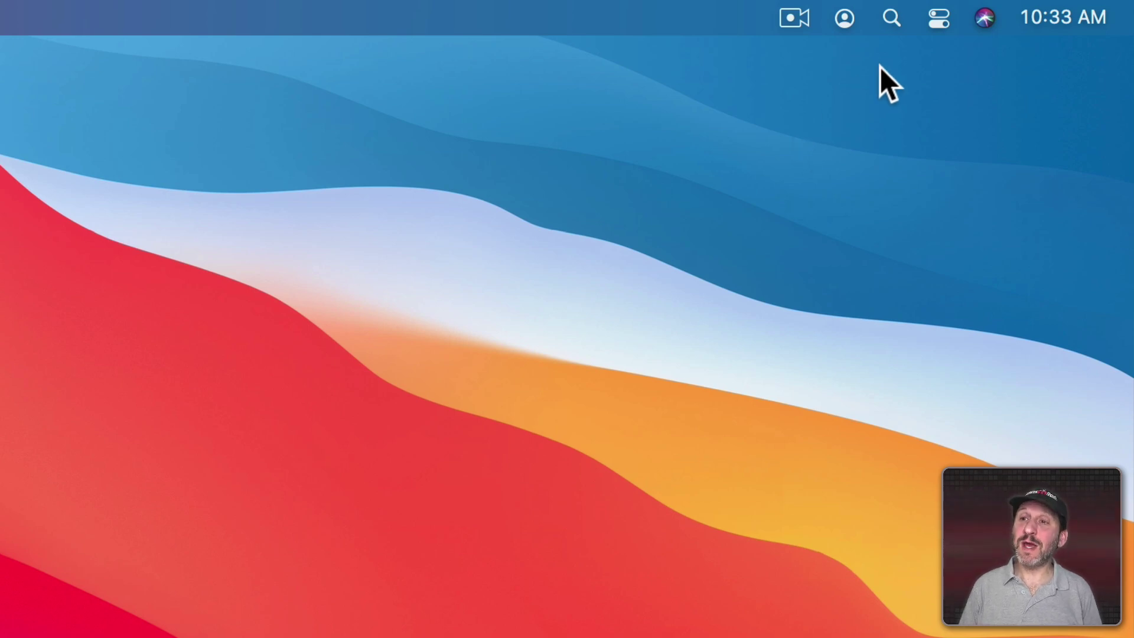
Toggle Do Not Disturb on via the Control Center moon tile, then toggle it back off.
left_click(941, 19)
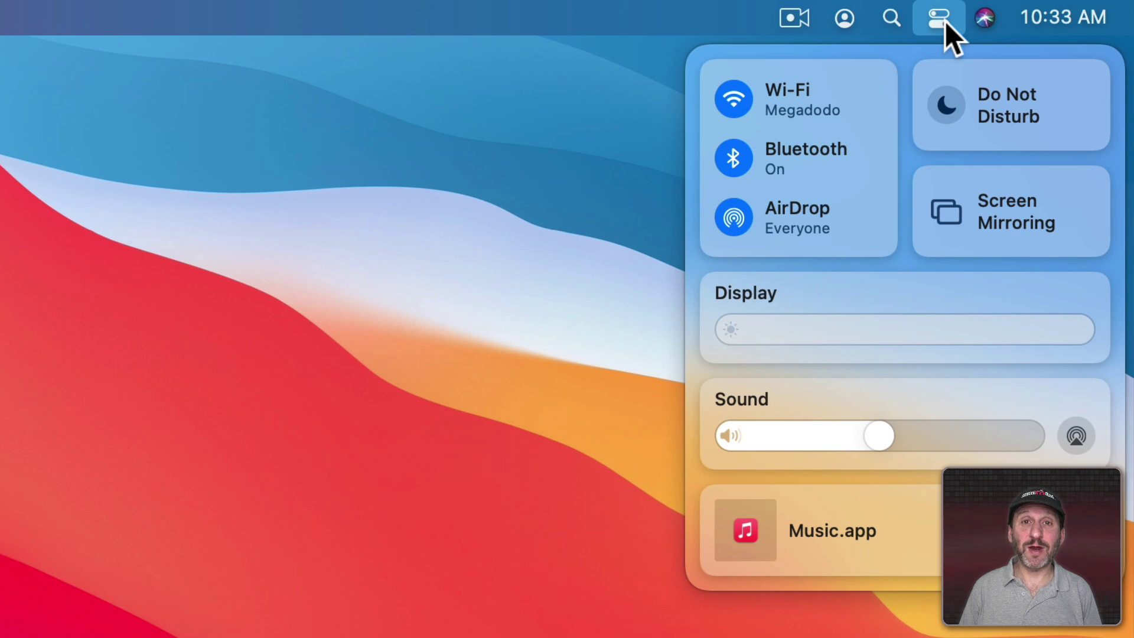
mouse_move(1010, 105)
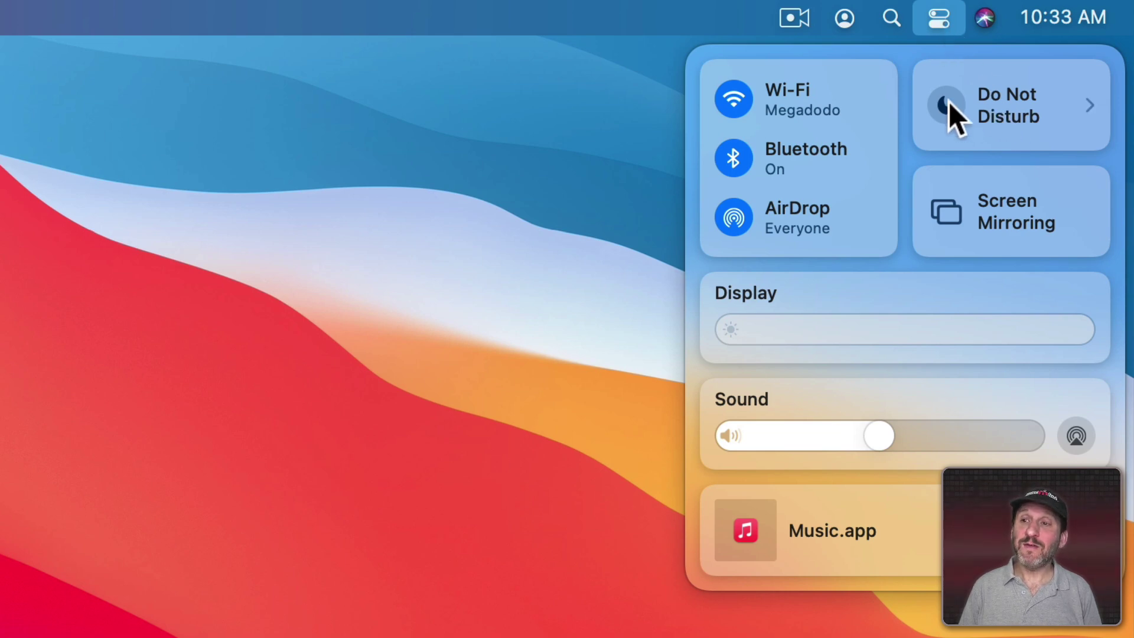
left_click(949, 113)
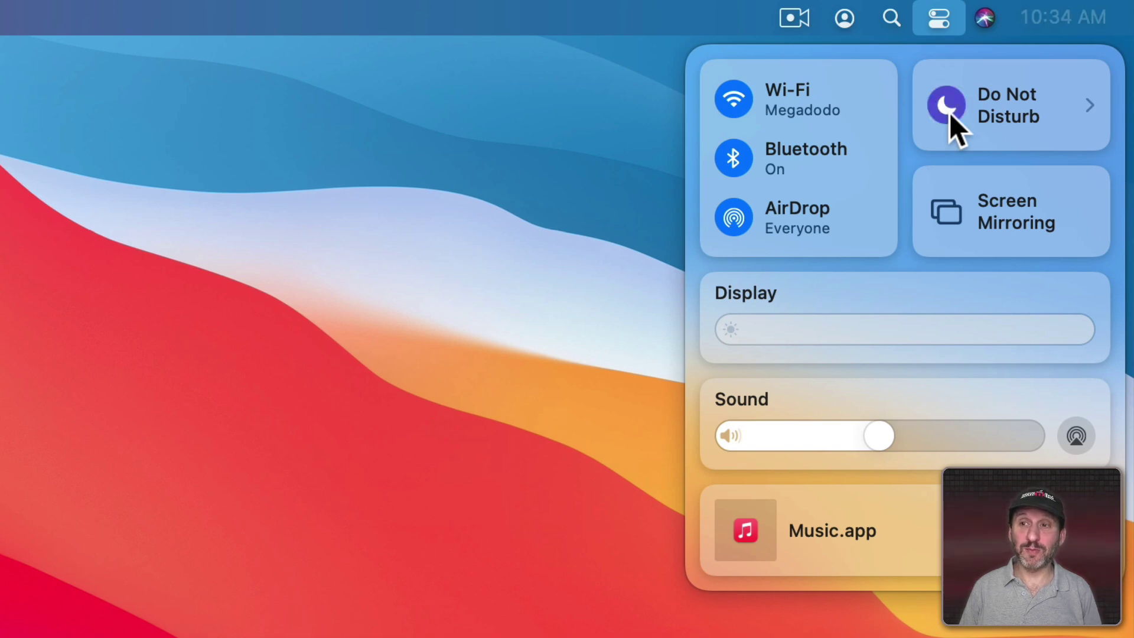
left_click(582, 119)
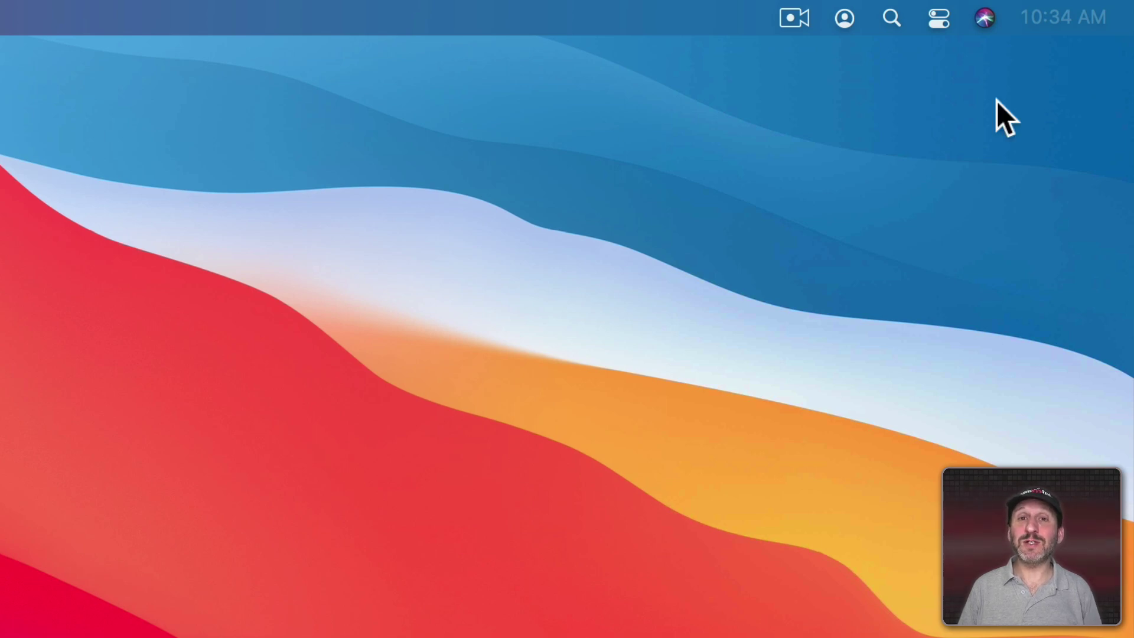
left_click(943, 16)
left_click(944, 113)
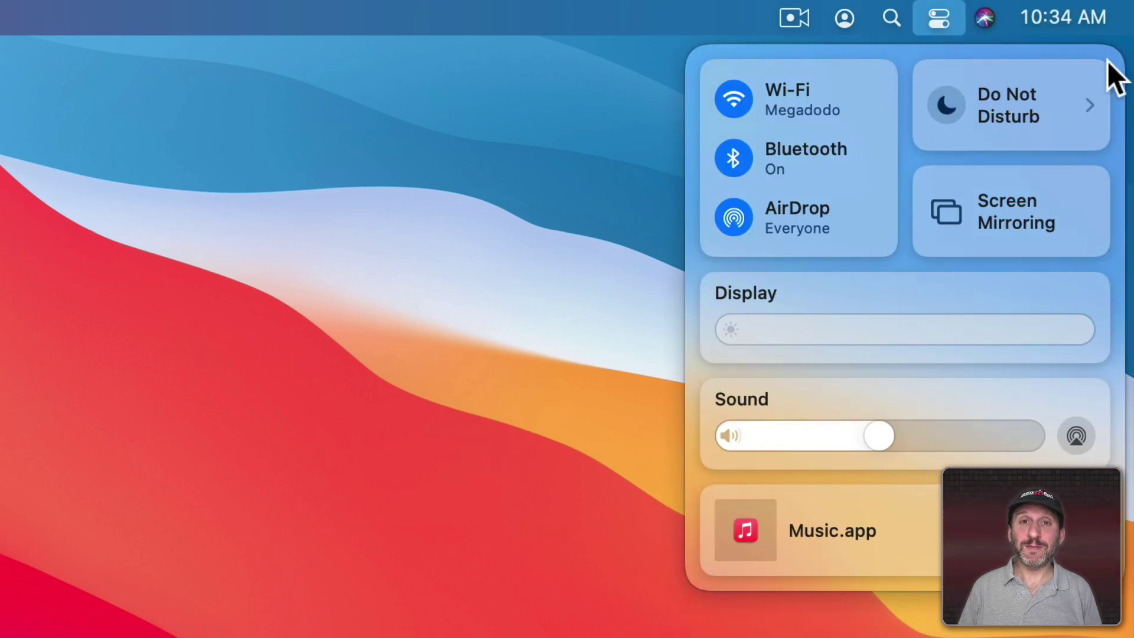
Set Do Not Disturb For 1 Hour from its duration choices.
left_click(1012, 100)
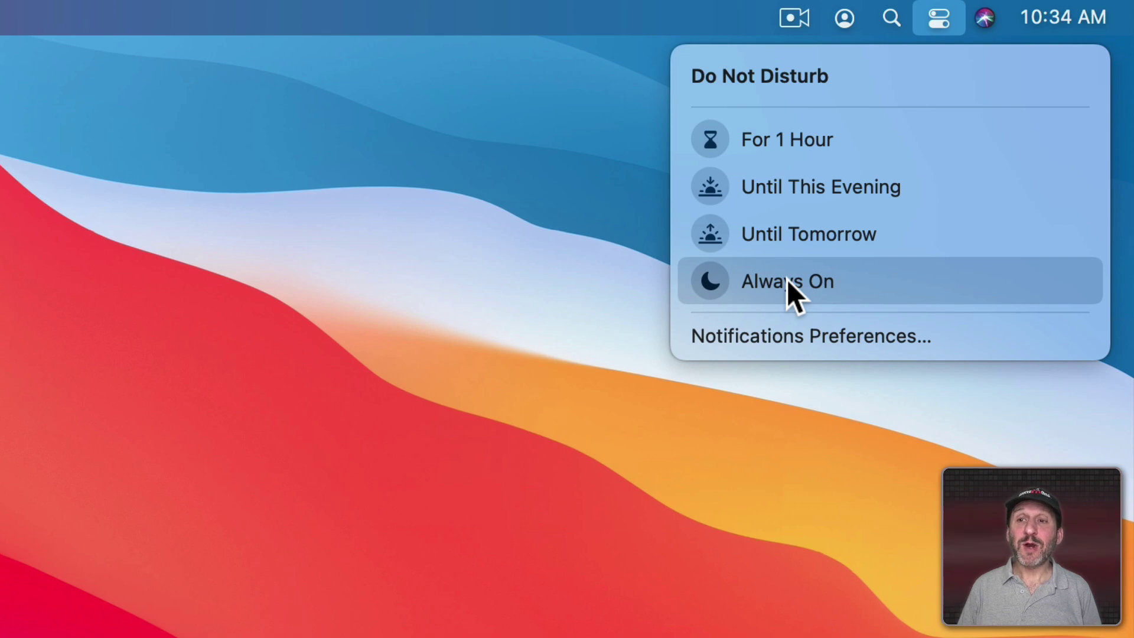
left_click(763, 139)
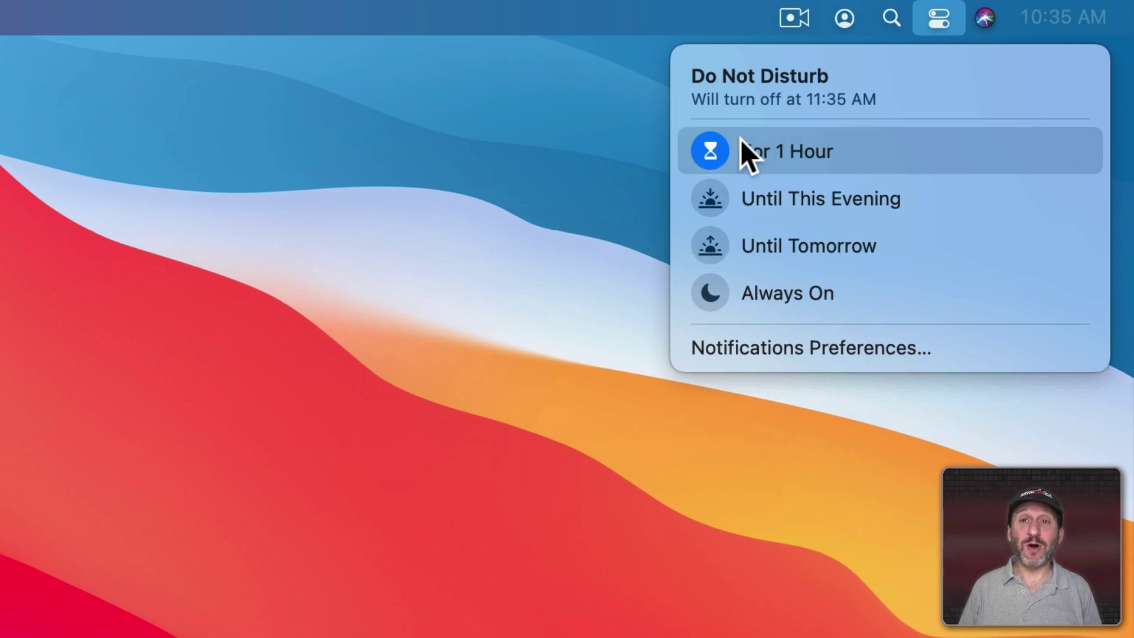
left_click(662, 137)
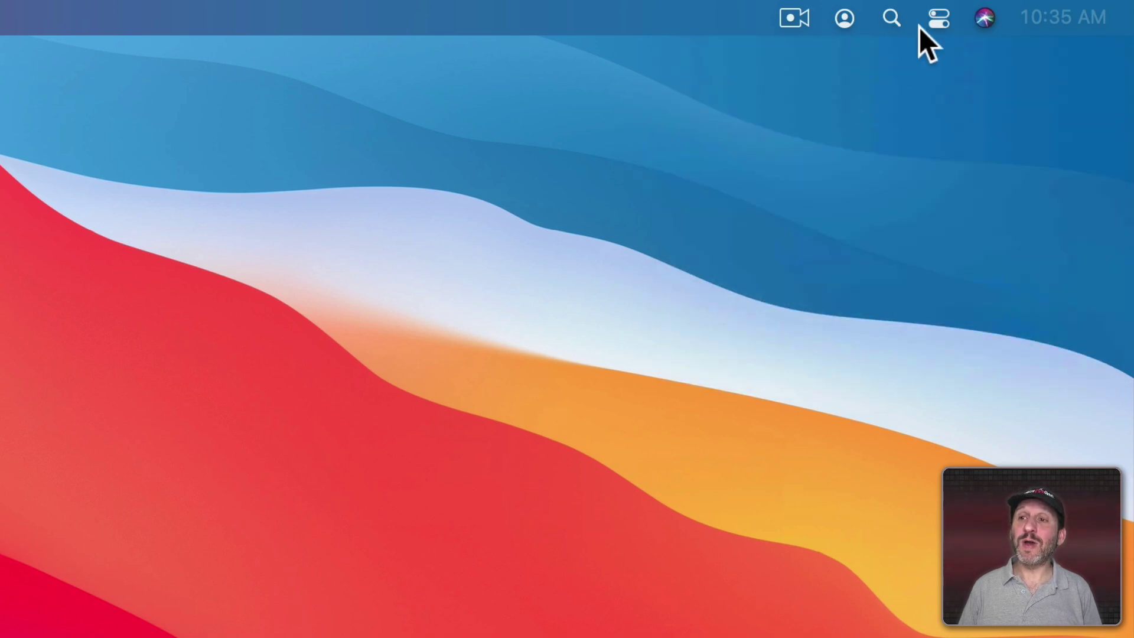
Cancel the one-hour Do Not Disturb and switch the moon tile off again.
left_click(939, 18)
left_click(1021, 100)
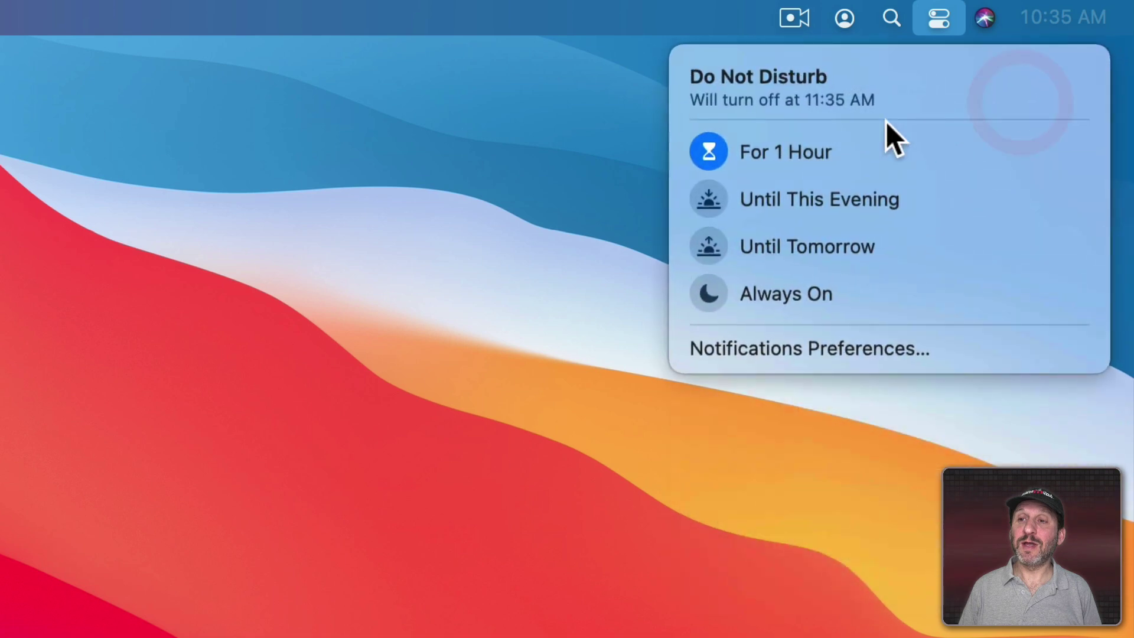
left_click(706, 151)
left_click(939, 18)
left_click(945, 101)
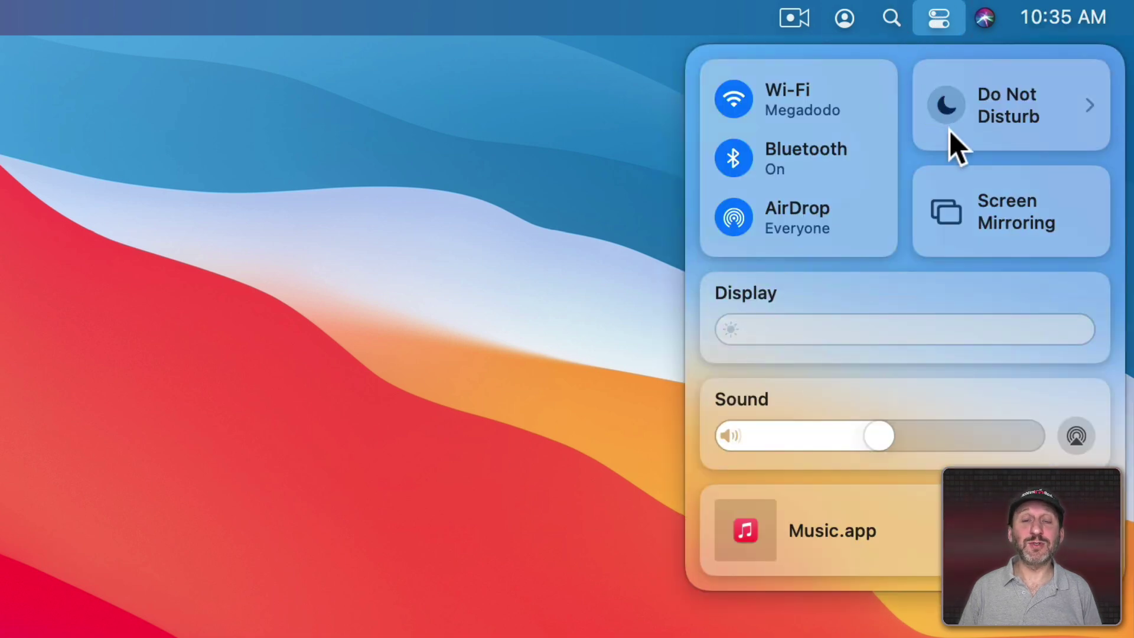
left_click(950, 130)
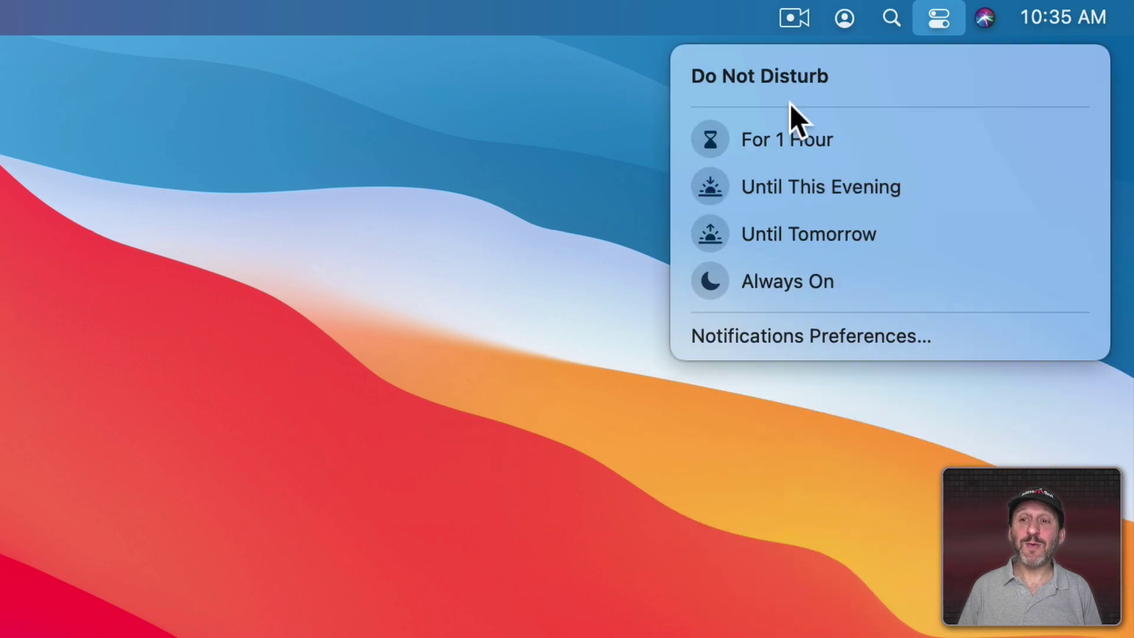
Option-click the menu bar clock to toggle Do Not Disturb on and off, then revisit its Control Center choices.
left_click(782, 279)
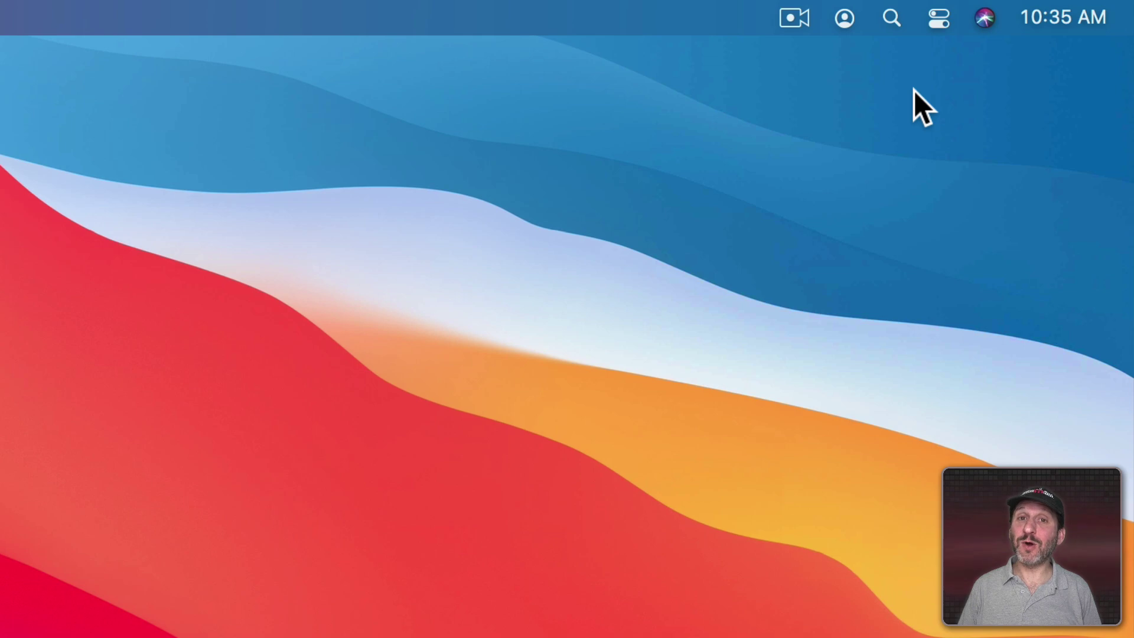
left_click(1068, 16, "alt")
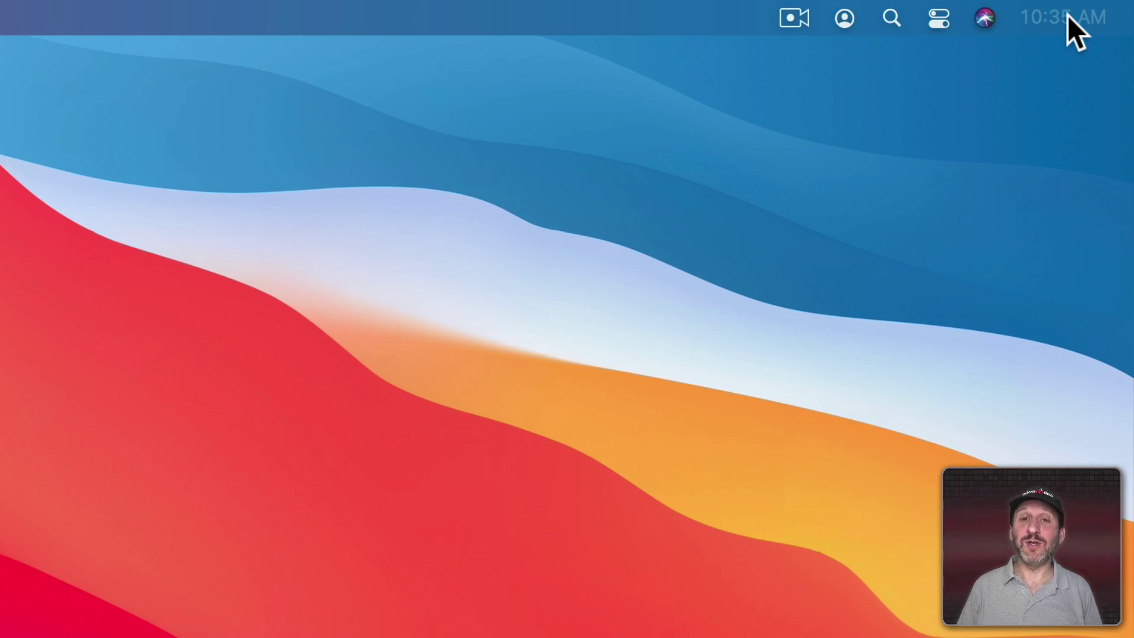
left_click(1068, 16, "alt")
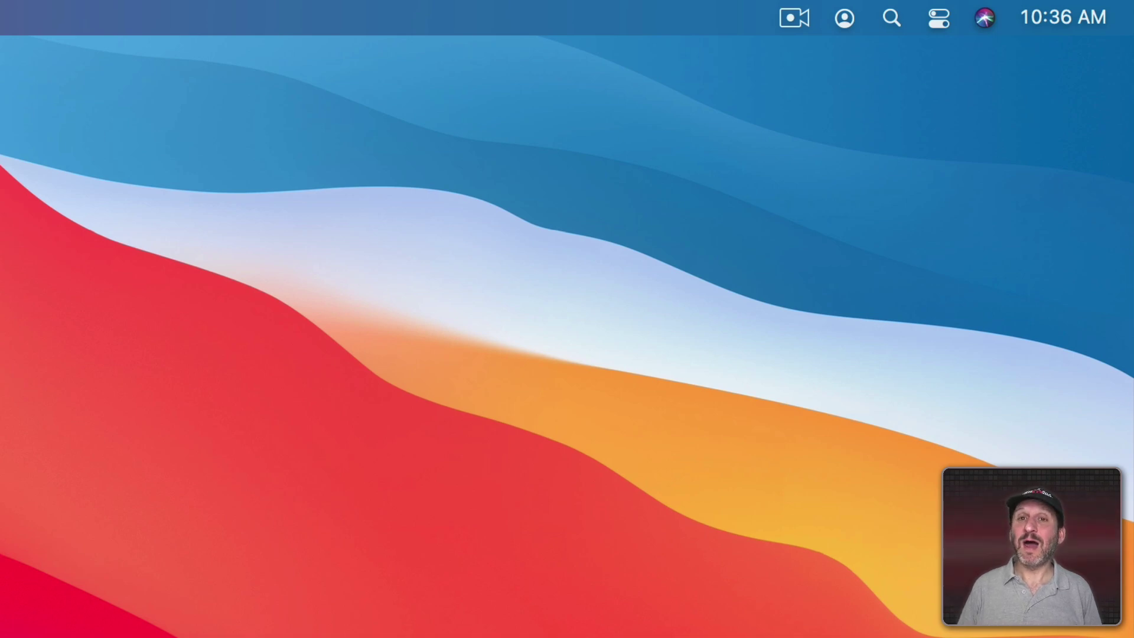
left_click(936, 16)
left_click(1037, 111)
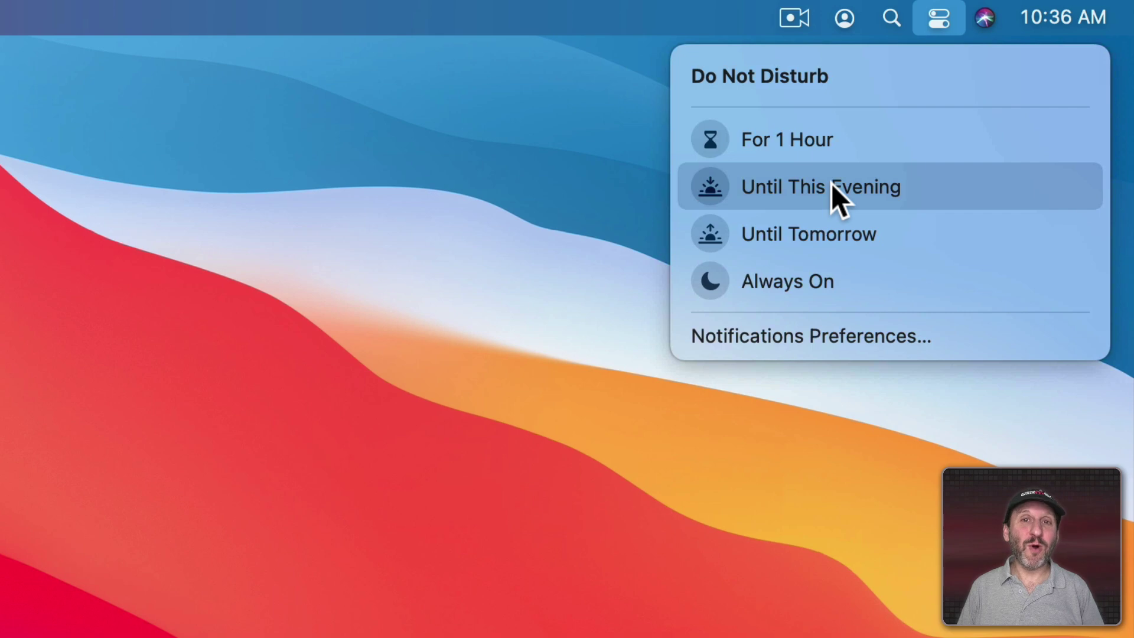
Drag the Do Not Disturb moon from Control Center onto the menu bar to pin it.
left_click(939, 18)
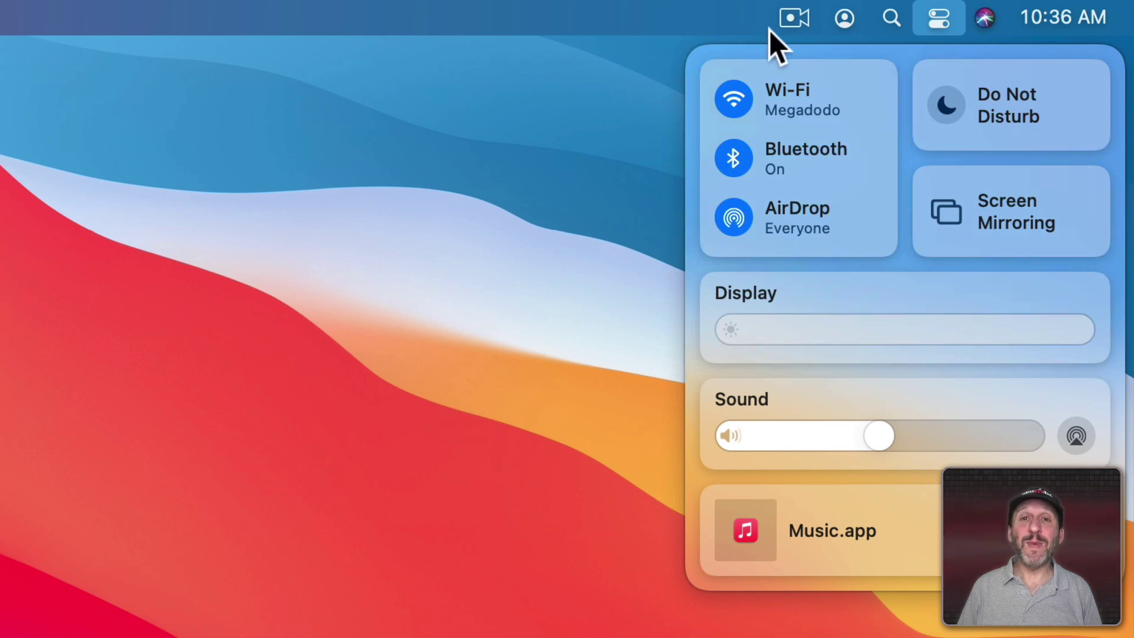
left_click_drag(999, 105, 836, 18)
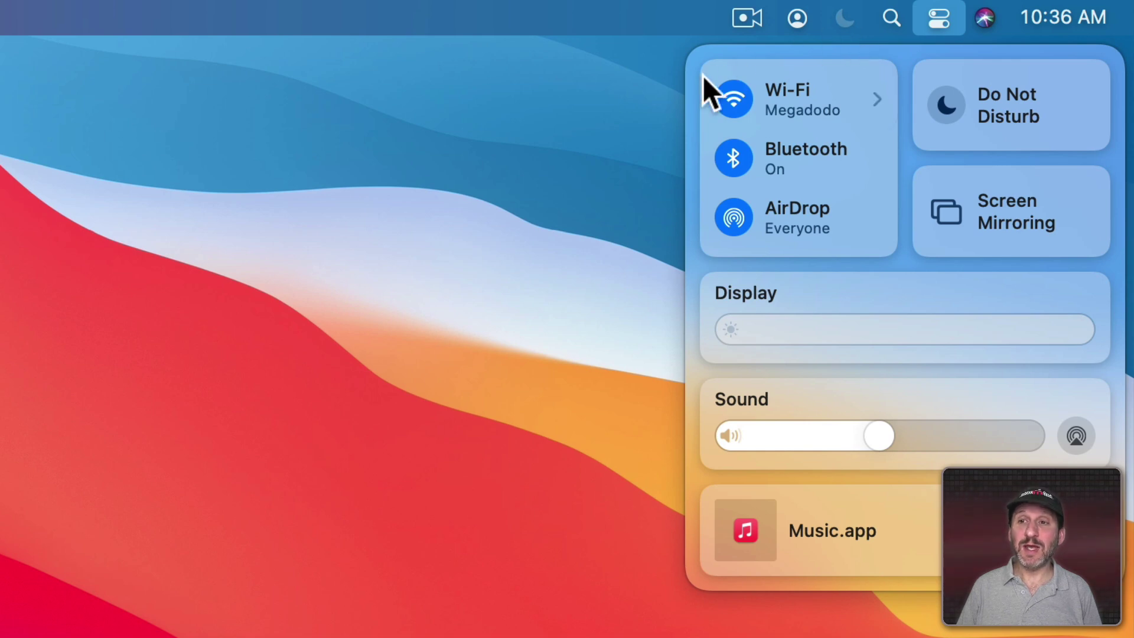
left_click(665, 76)
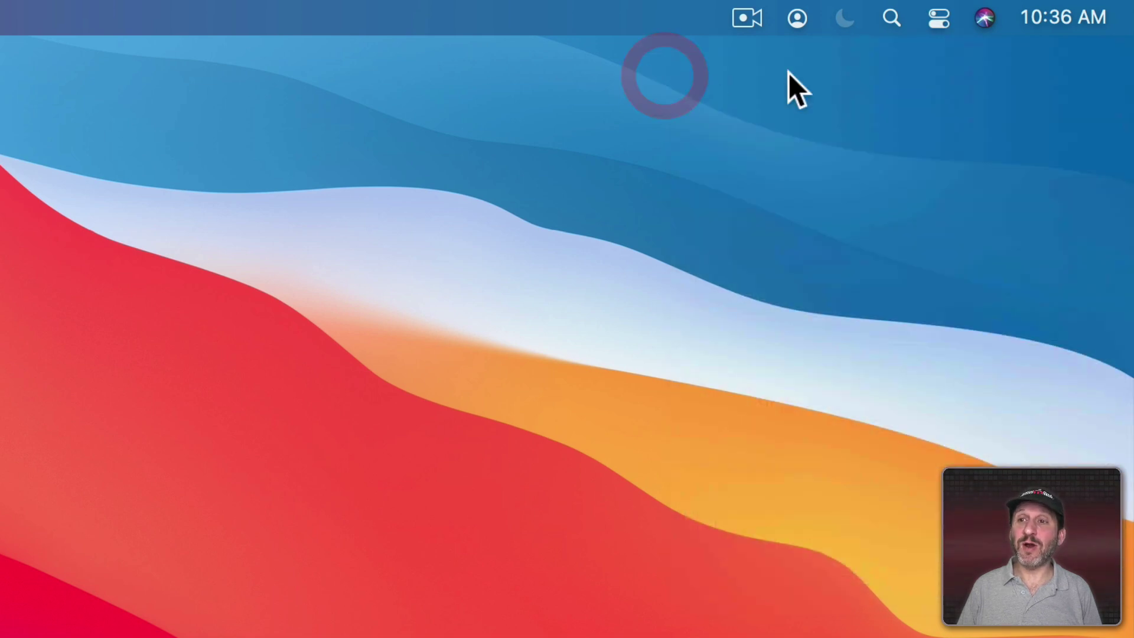
From the menu bar moon icon, set Do Not Disturb For 1 Hour, then turn it off again.
left_click(846, 22)
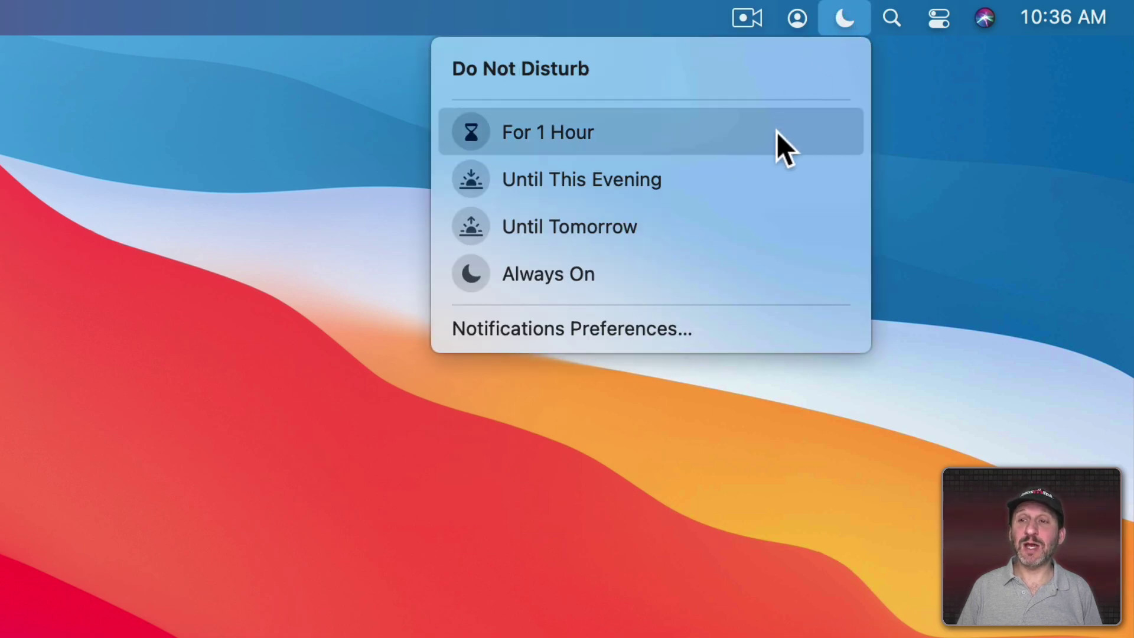
left_click(777, 132)
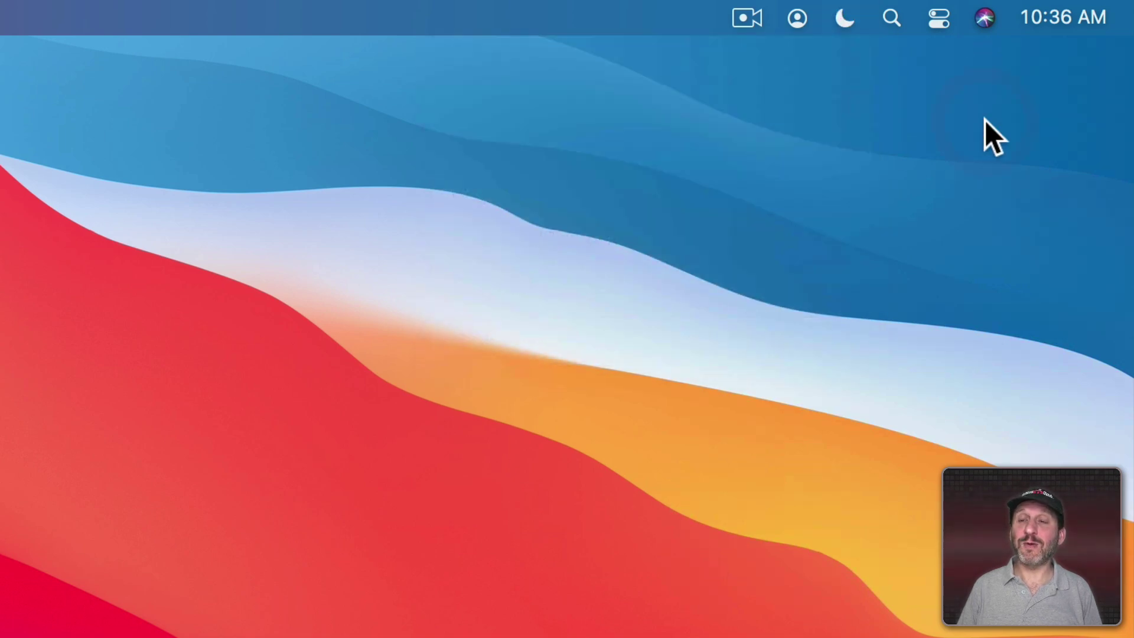
left_click(846, 22)
left_click(571, 136)
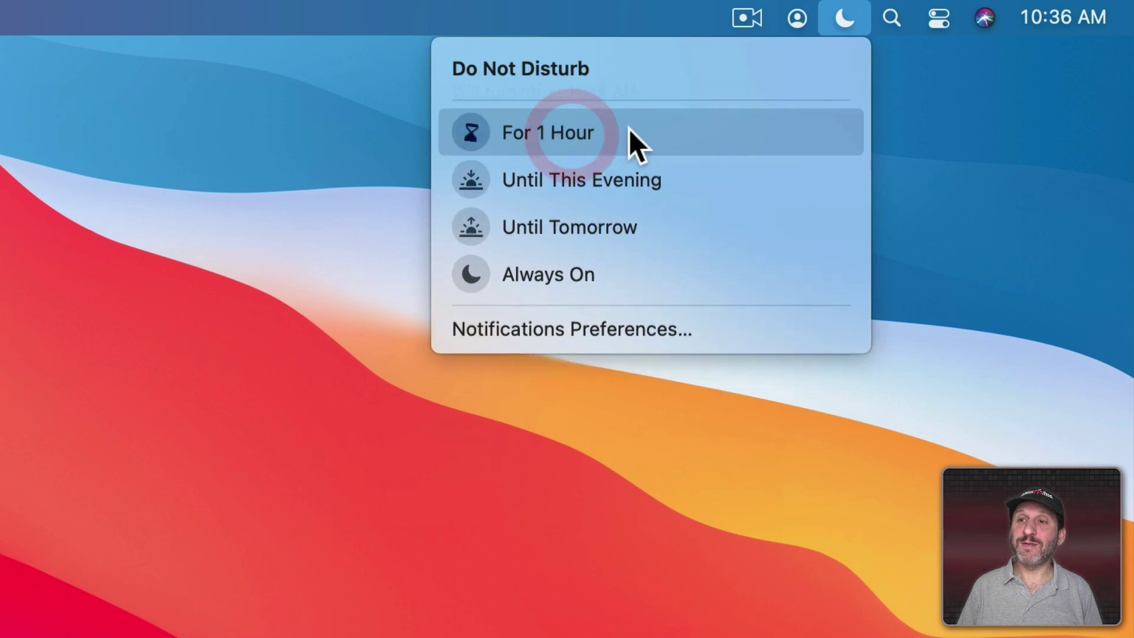
left_click(943, 141)
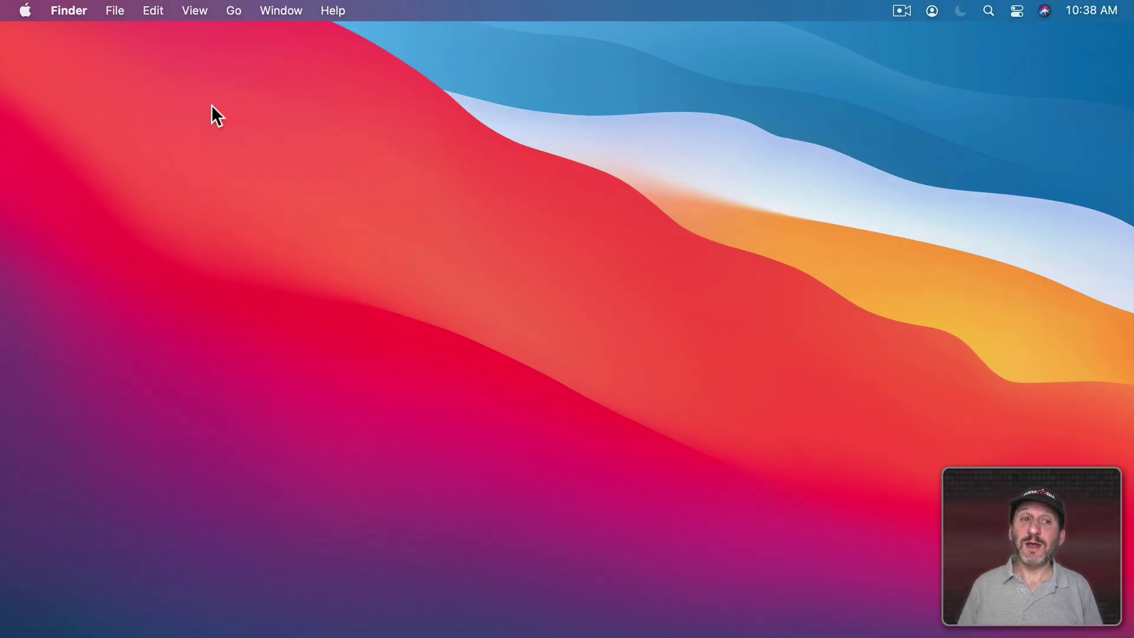
left_click(16, 13)
left_click(61, 68)
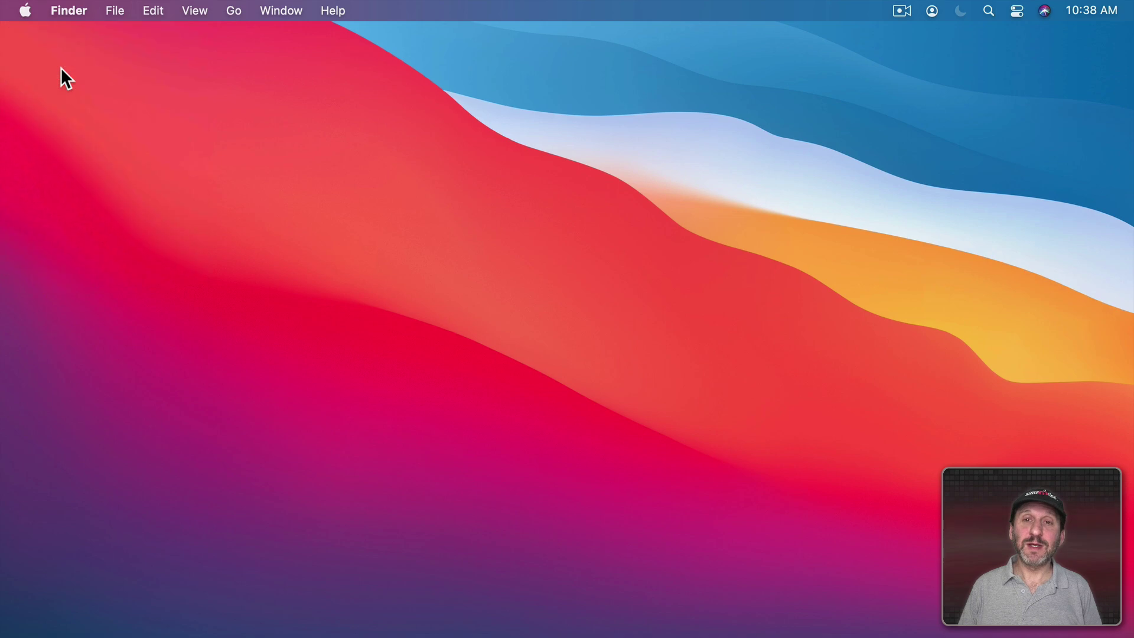
left_click(666, 383)
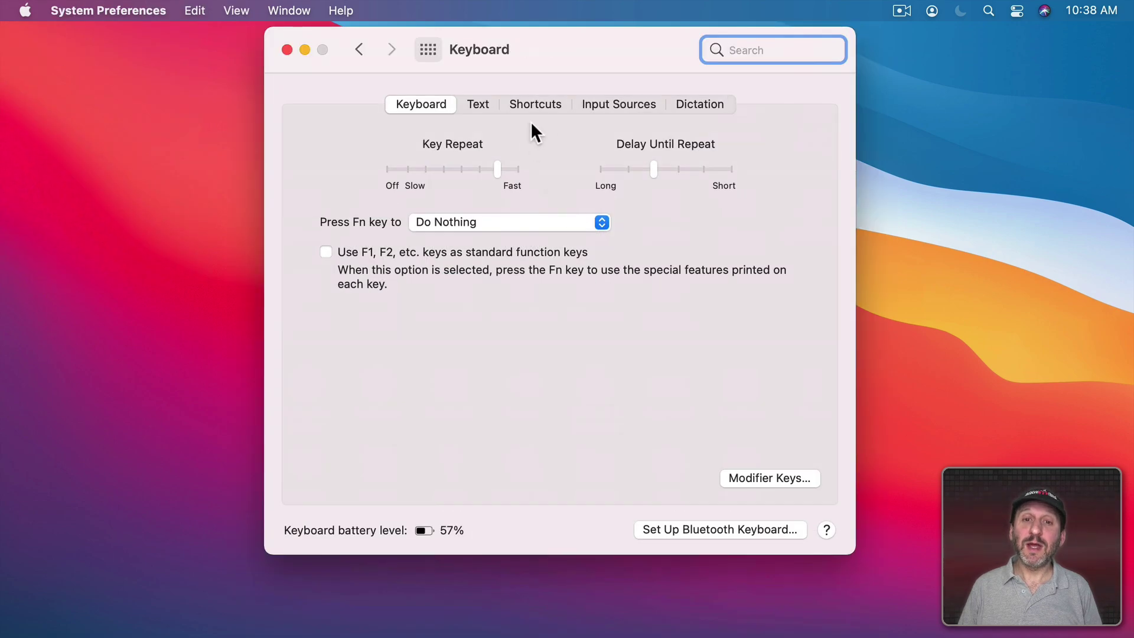
left_click(540, 104)
left_click(338, 181)
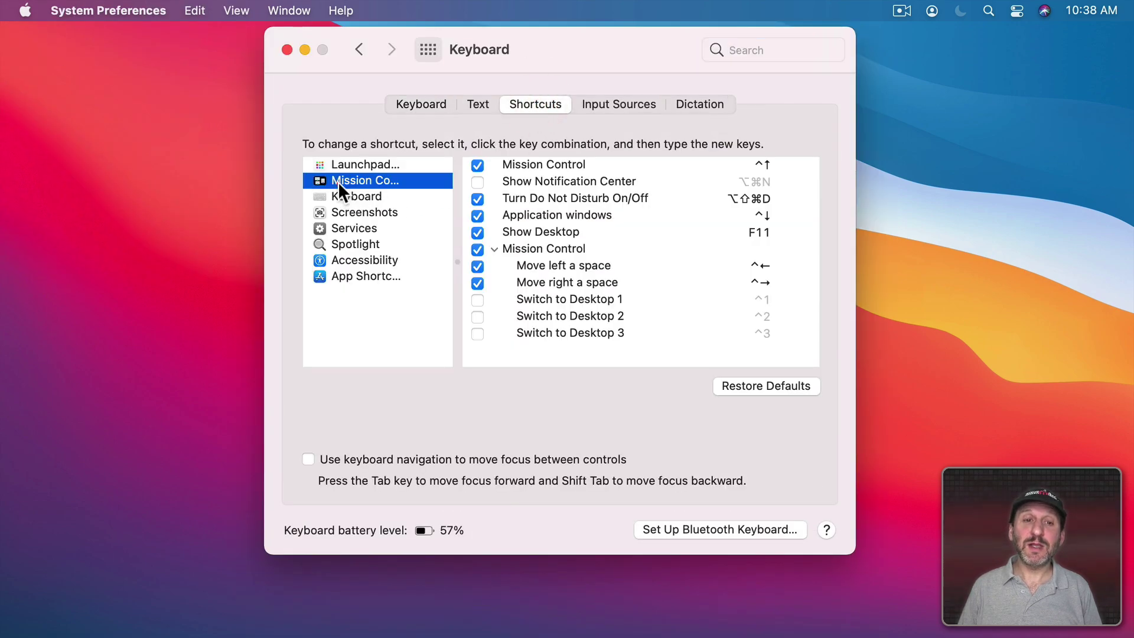
left_click(550, 197)
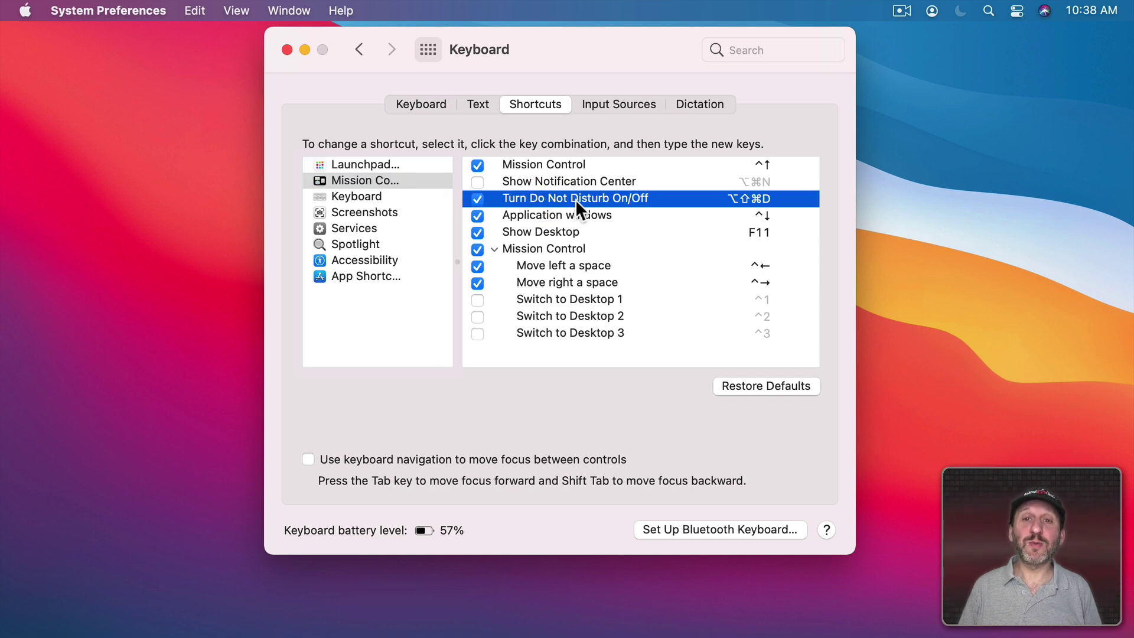
left_click(735, 198)
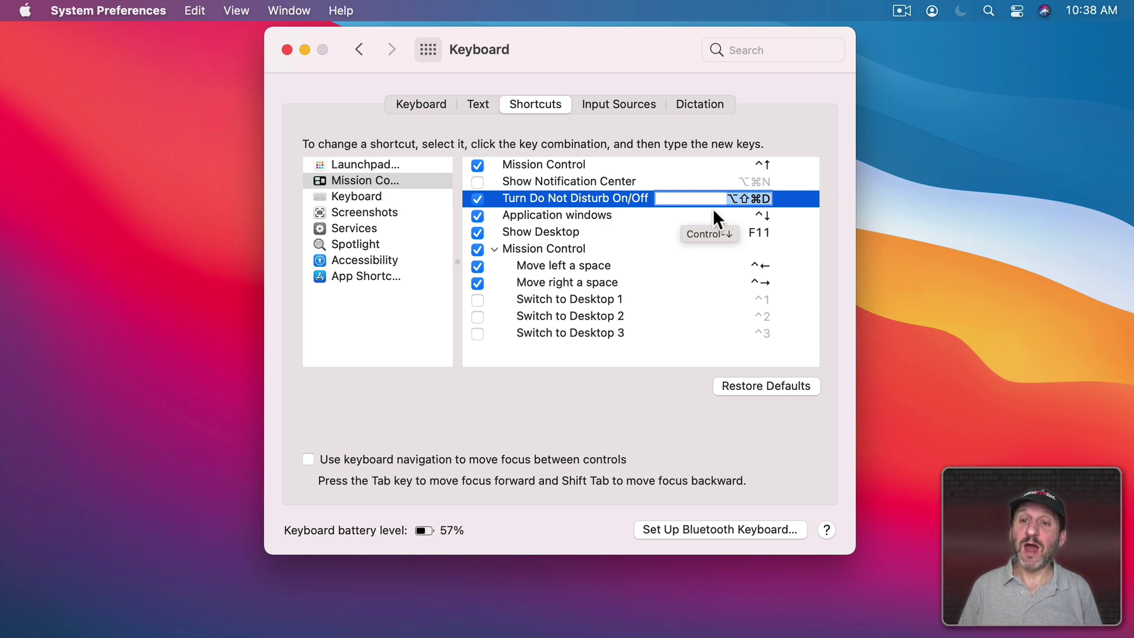
left_click(288, 49)
key("alt+shift+super+d")
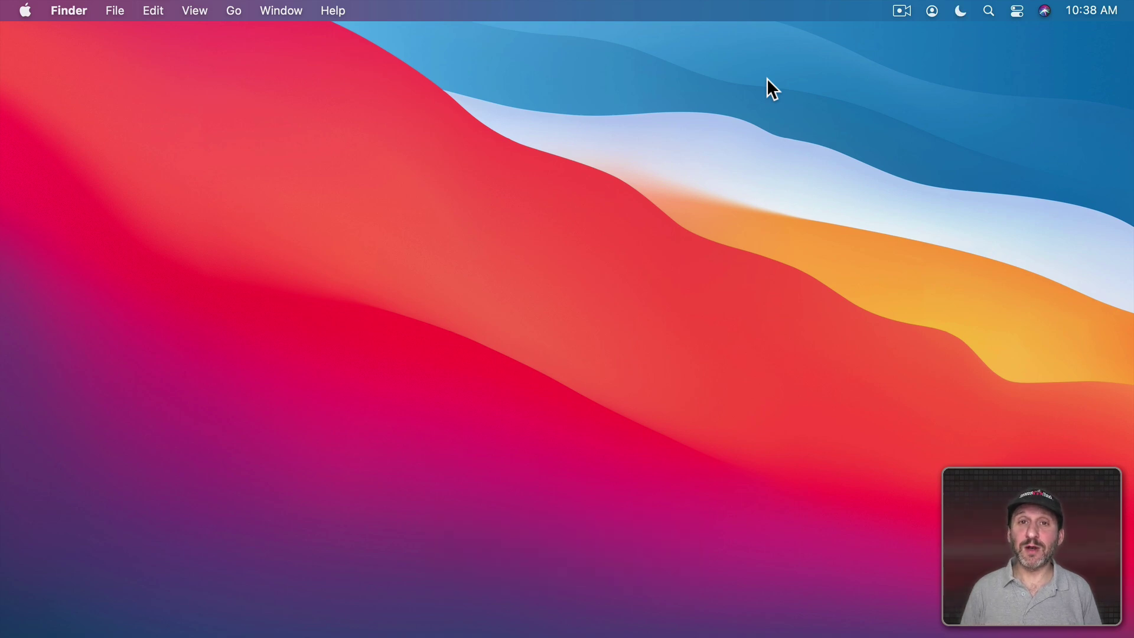
key("alt+shift+super+d")
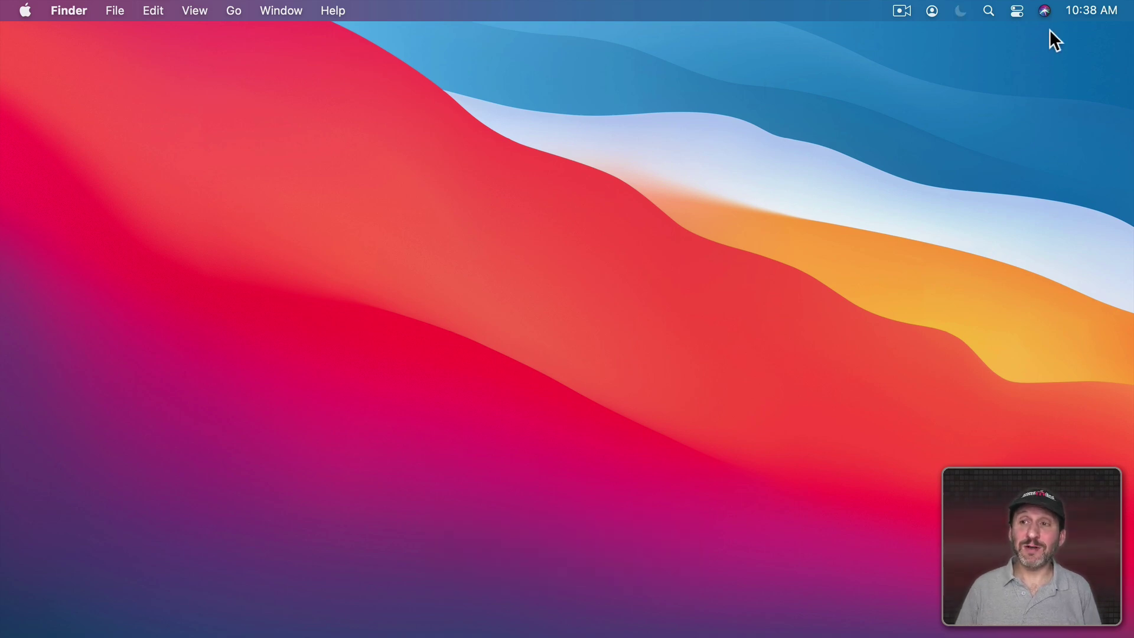
left_click(1045, 11)
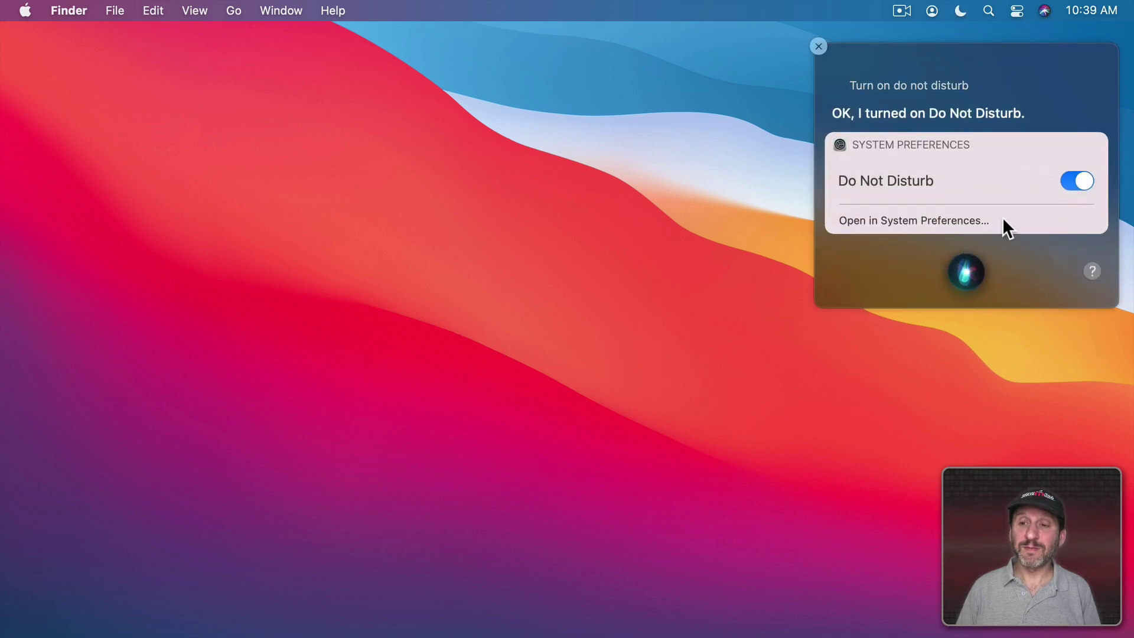
left_click(244, 49)
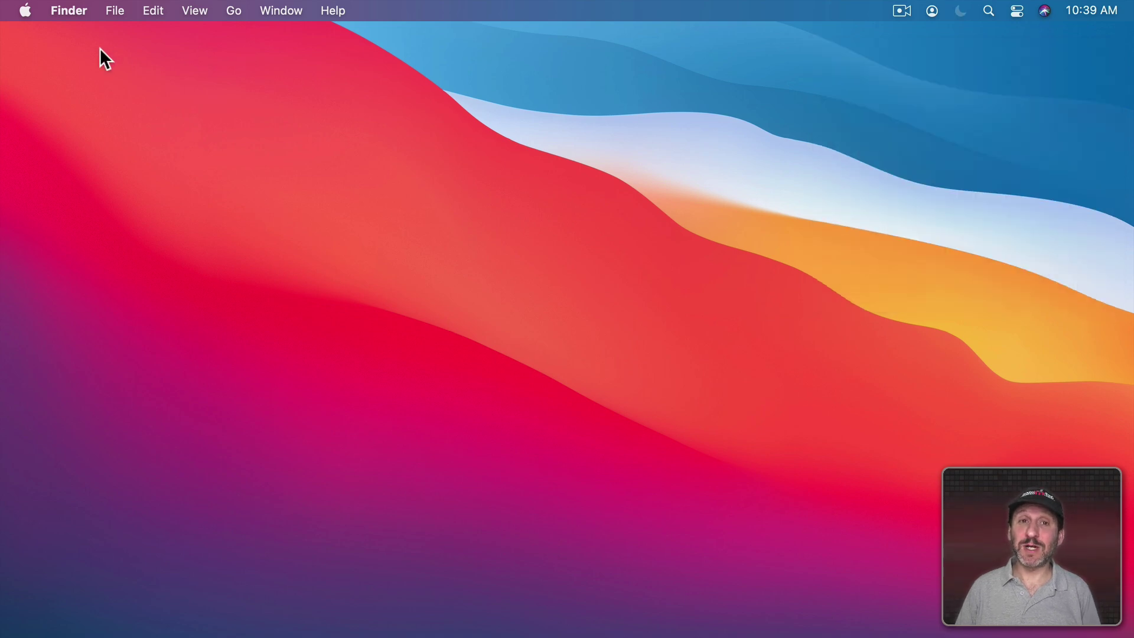
Reach the Notifications pane of System Preferences from the Apple menu.
left_click(26, 10)
left_click(34, 61)
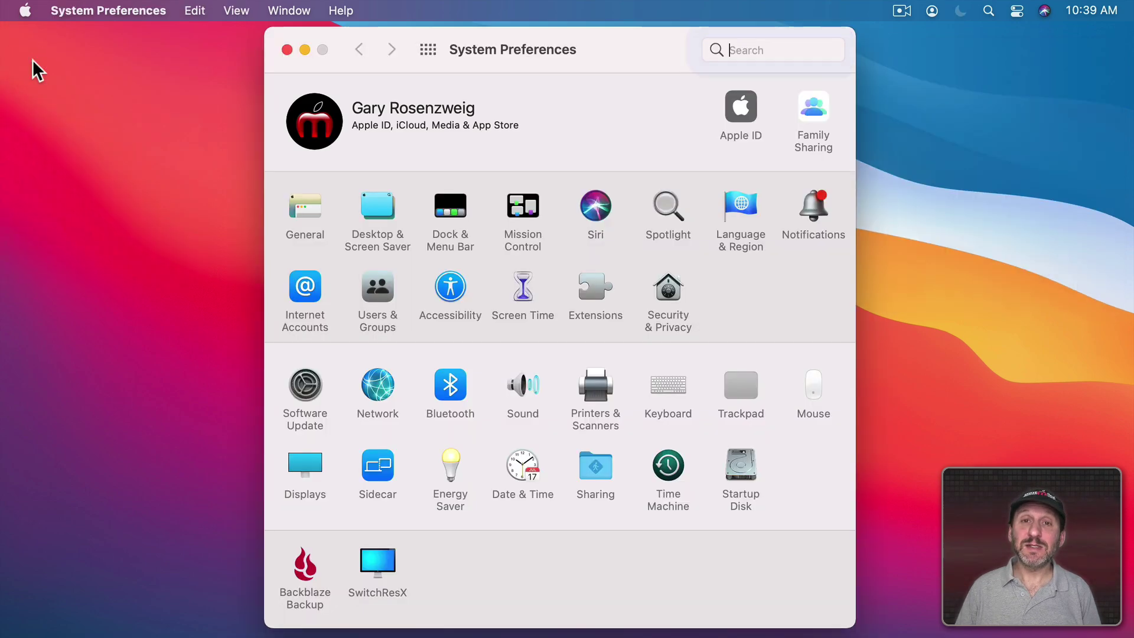
left_click(818, 196)
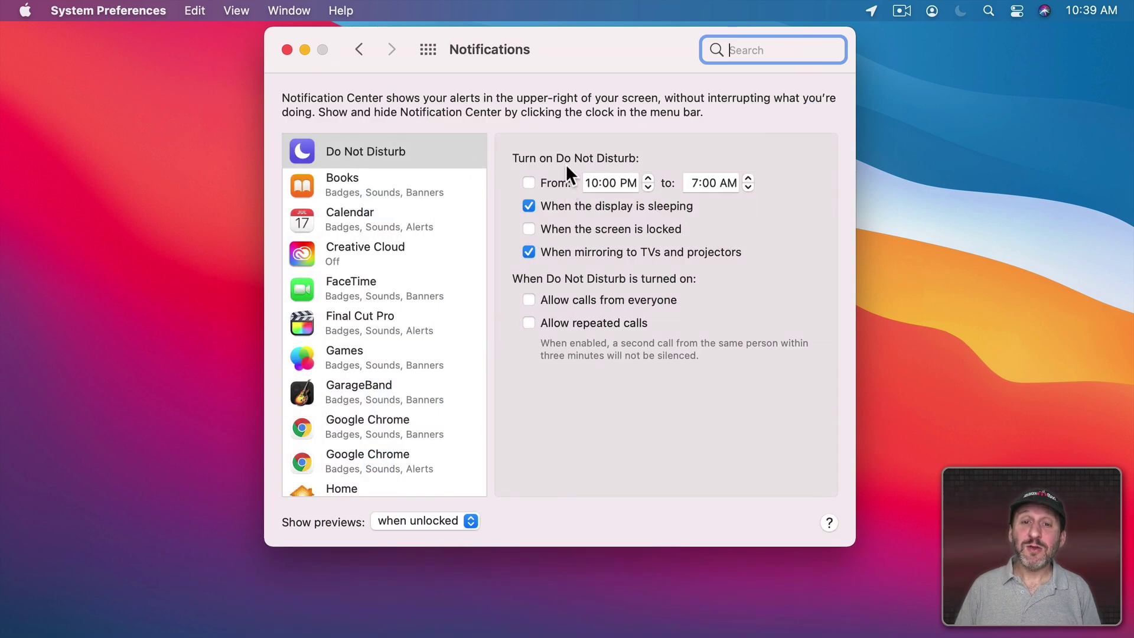
Enable the Do Not Disturb schedule From 10:00 PM to 7:00 AM.
left_click(529, 182)
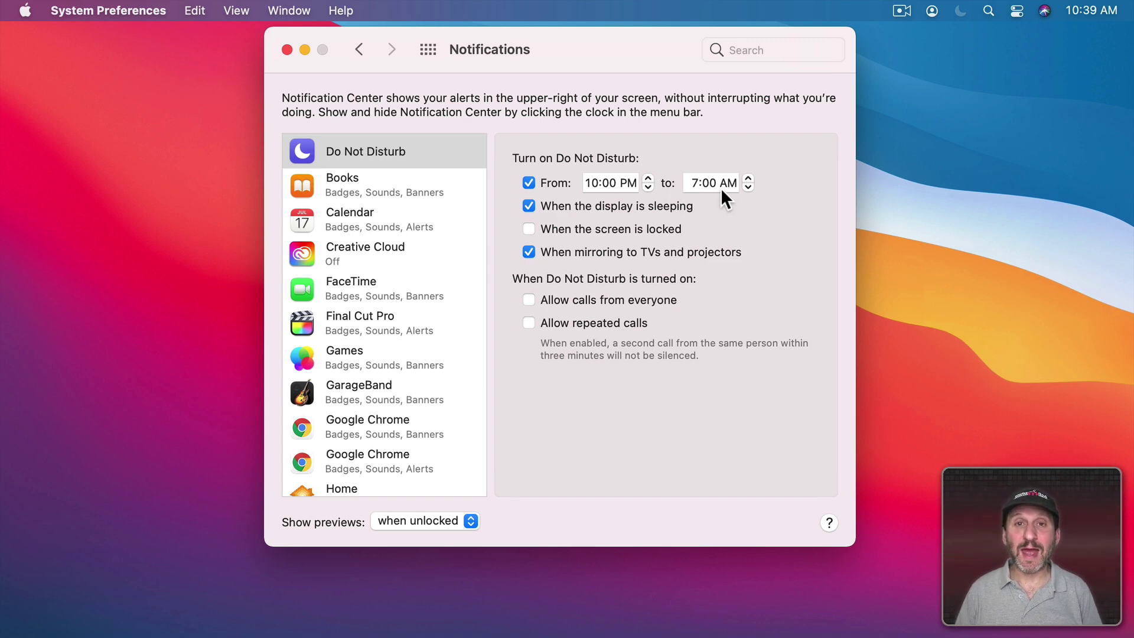
left_click(596, 183)
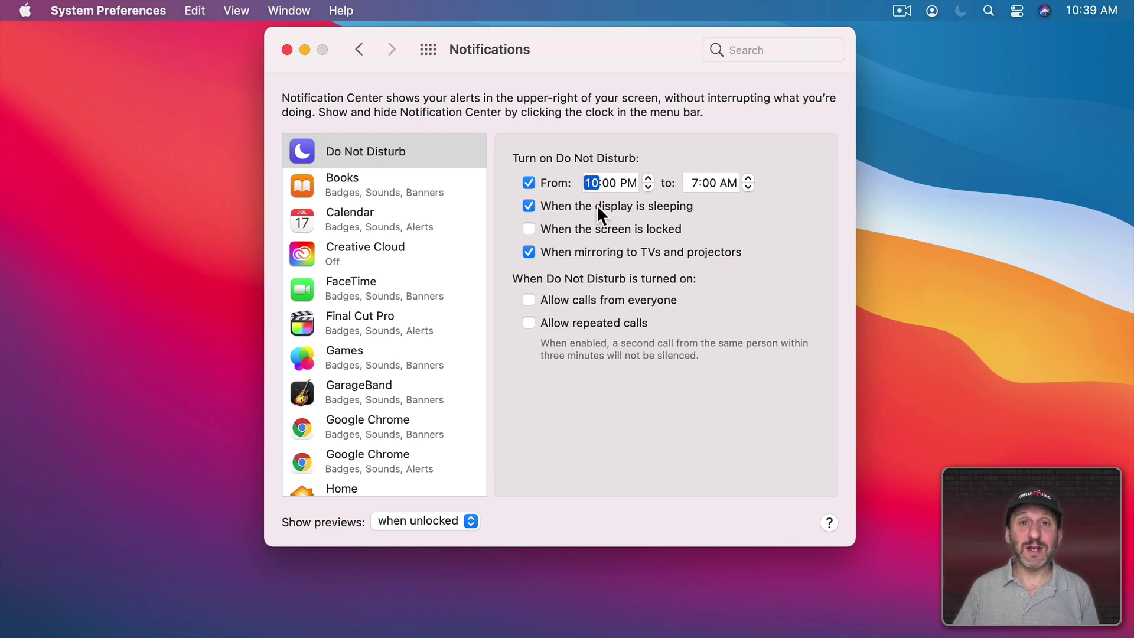
key("shift+Tab")
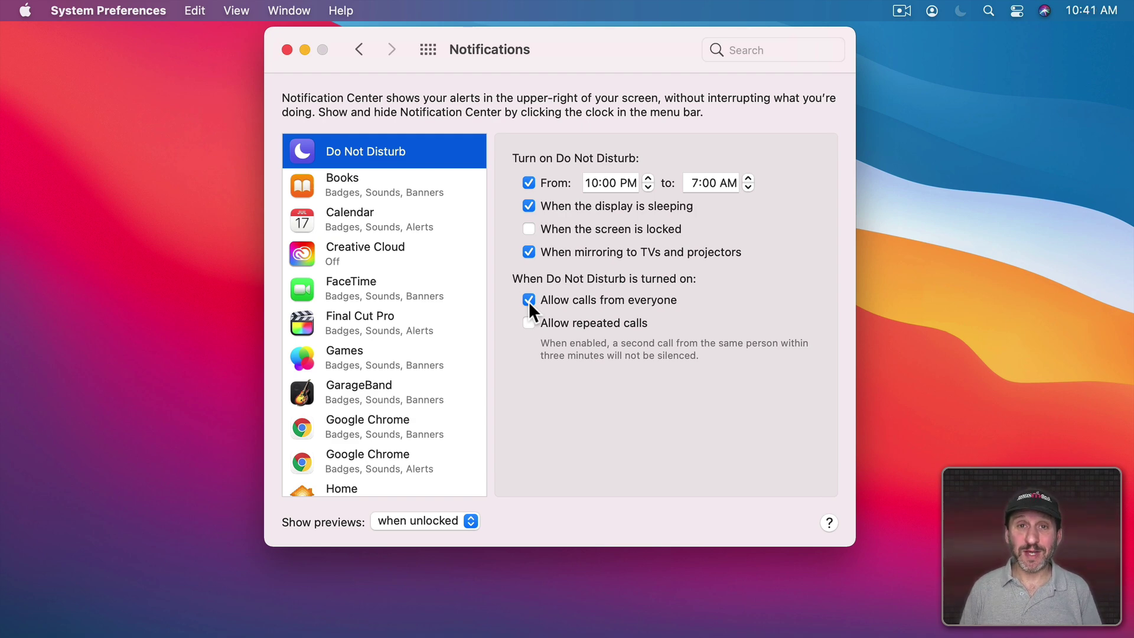
Uncheck Allow calls from everyone, toggle Allow repeated calls, and quit System Preferences.
left_click(582, 305)
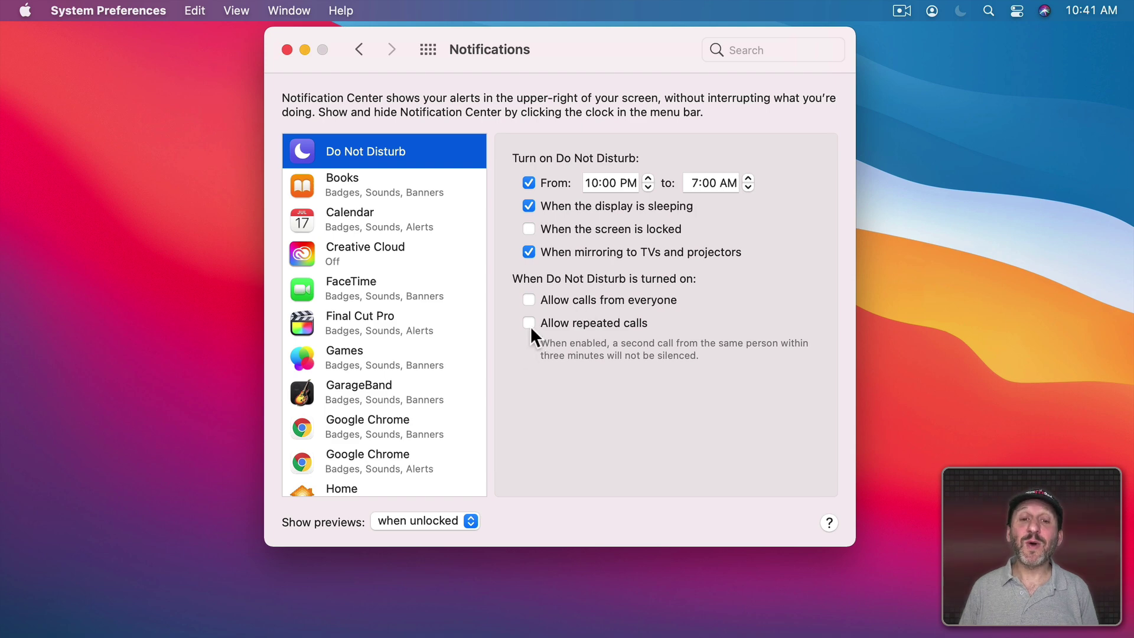
left_click(528, 325)
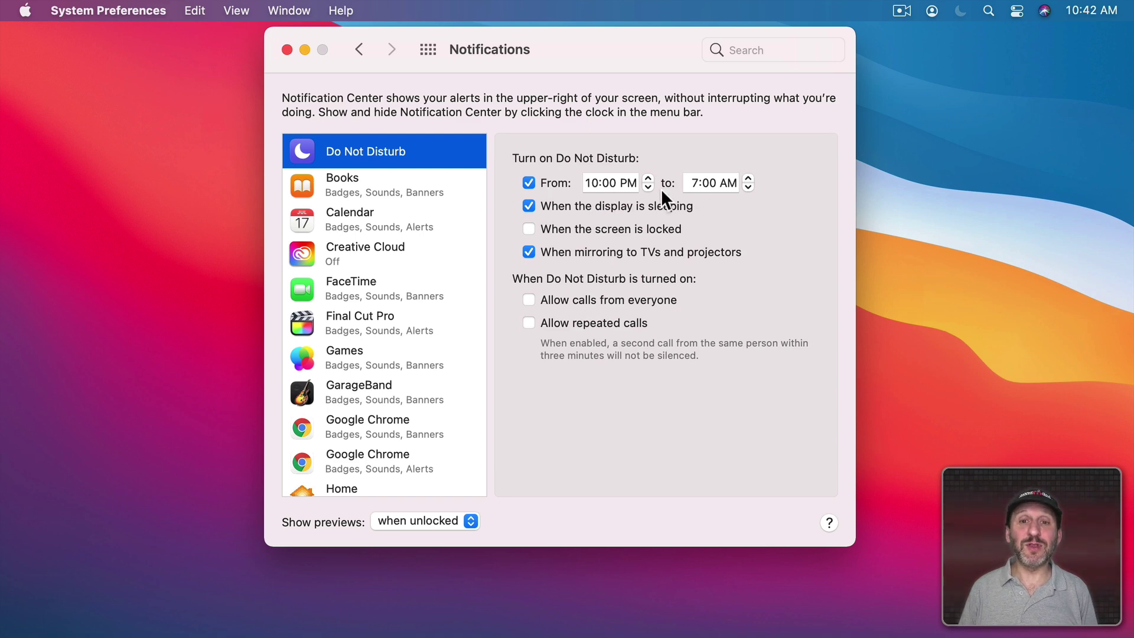
left_click(529, 183)
key("super+q")
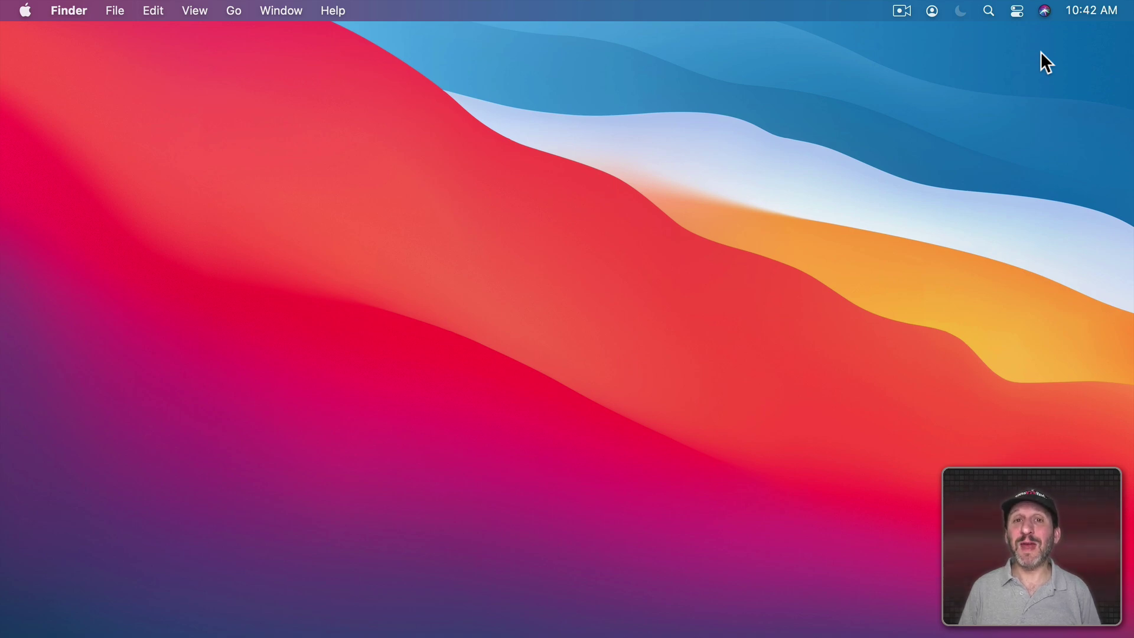
Show Notification Center from the menu bar clock, with its notifications and widgets.
left_click(1093, 9)
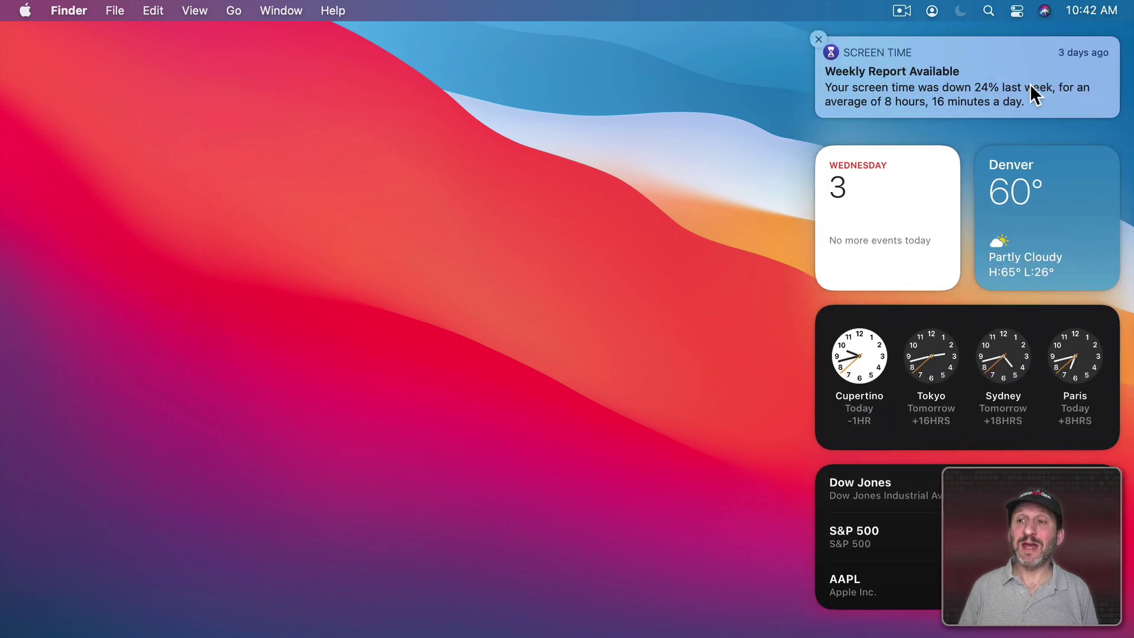